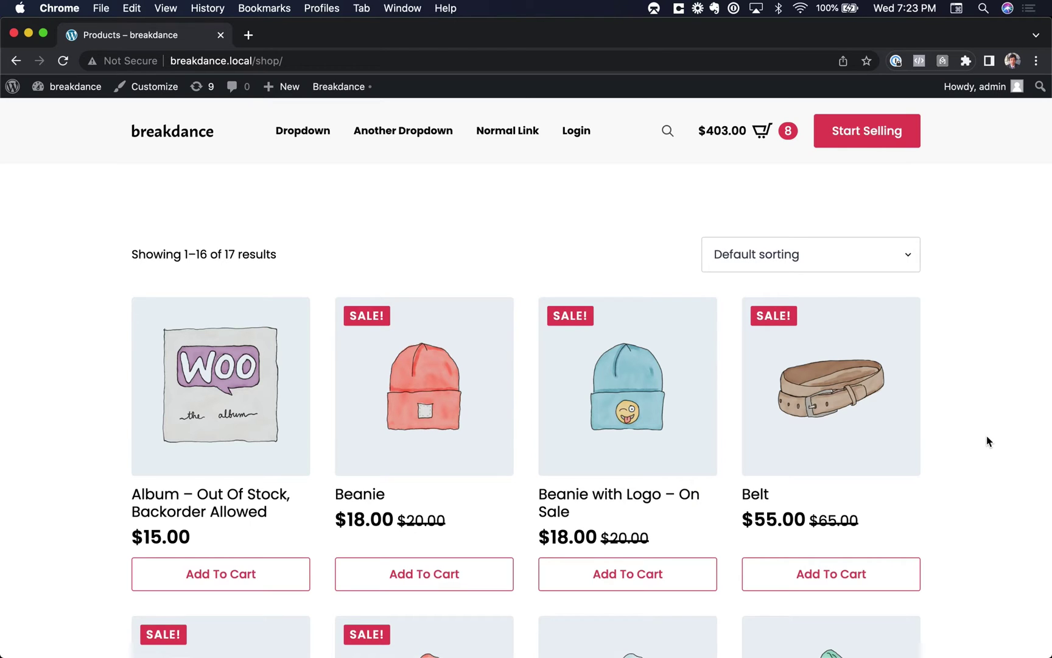
Change cart quantities to Belt 5 and Beanie with Logo 3, then close the drawer
{"action": "left_click", "coordinate": [761, 129]}
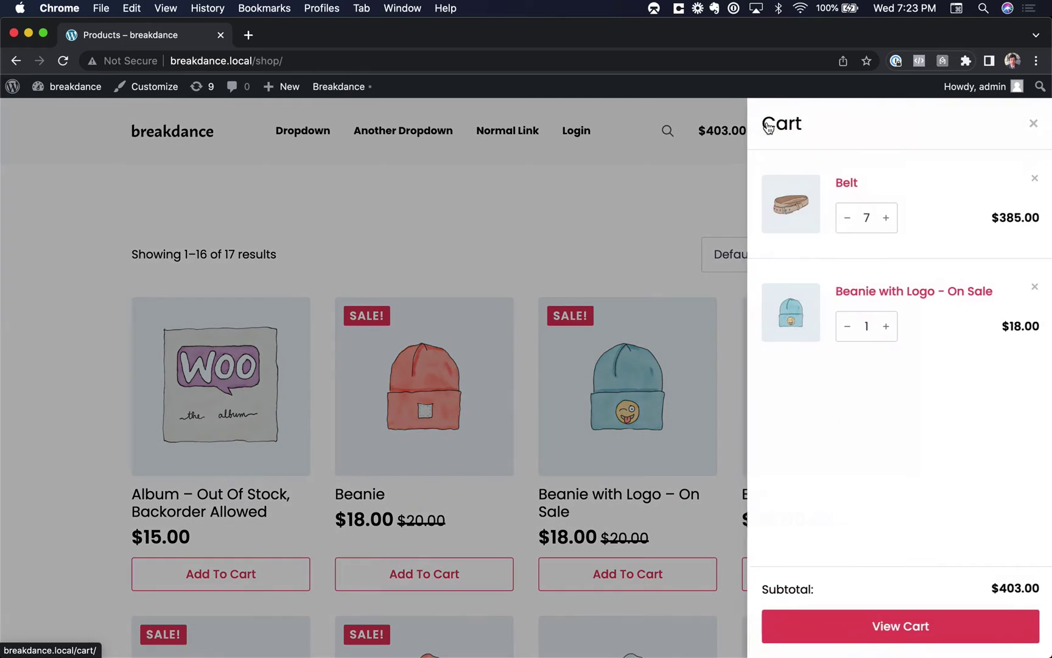
{"action": "left_click", "coordinate": [846, 219]}
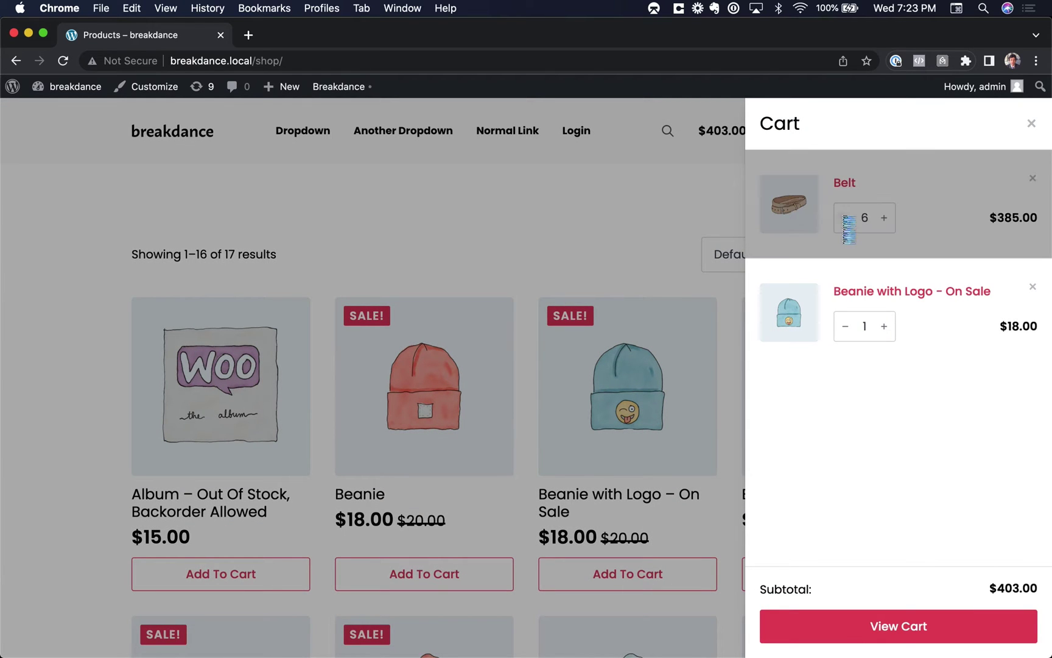
{"action": "left_click", "coordinate": [846, 218]}
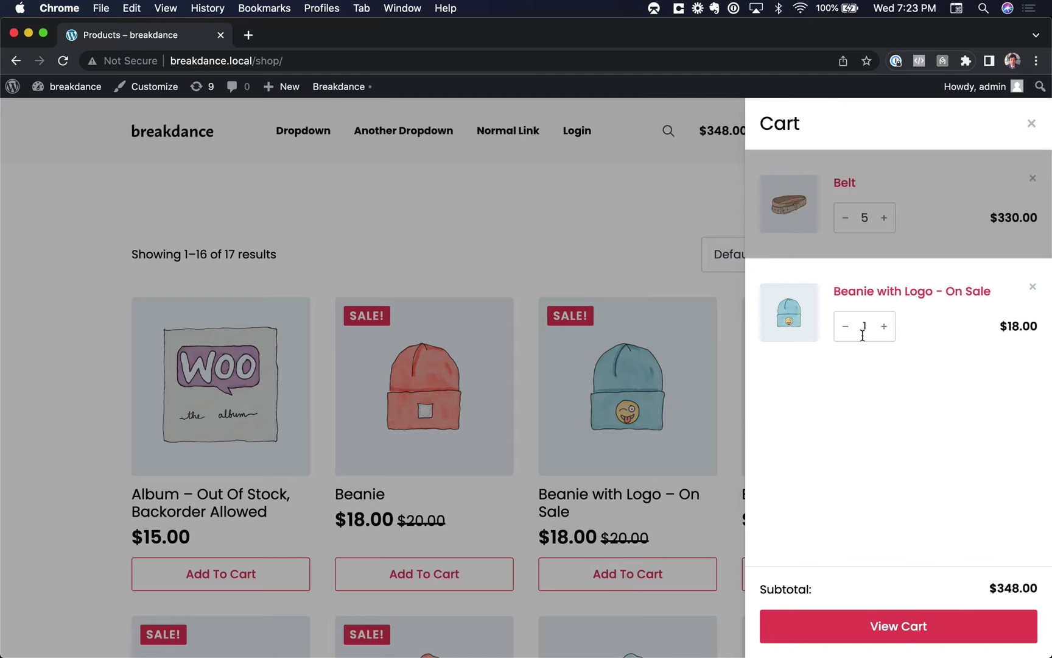
{"action": "left_click", "coordinate": [885, 327]}
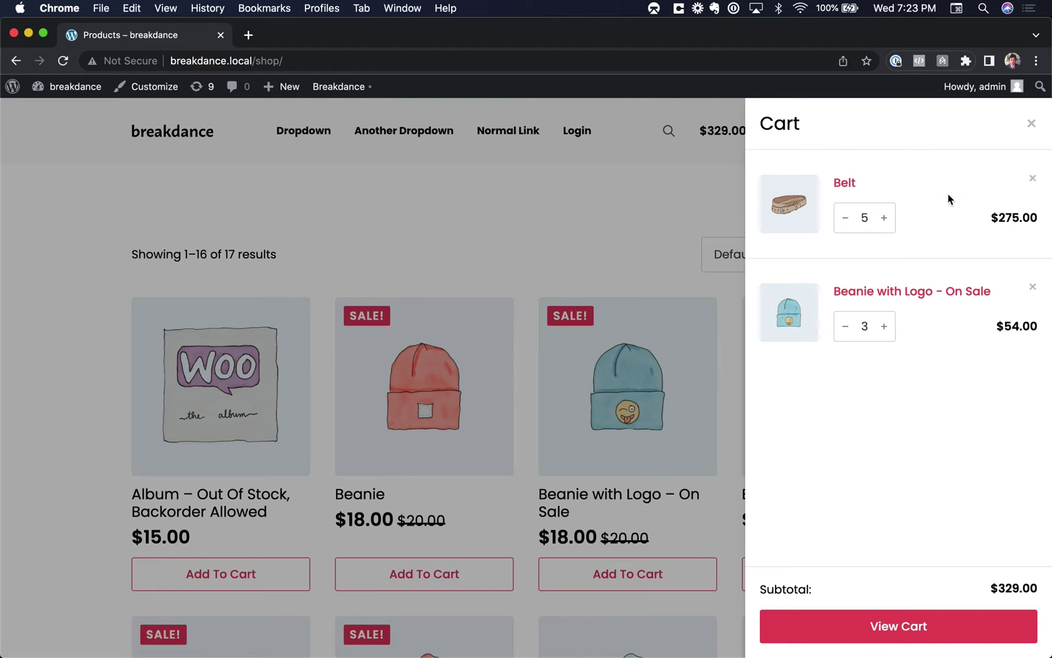
{"action": "left_click", "coordinate": [609, 222]}
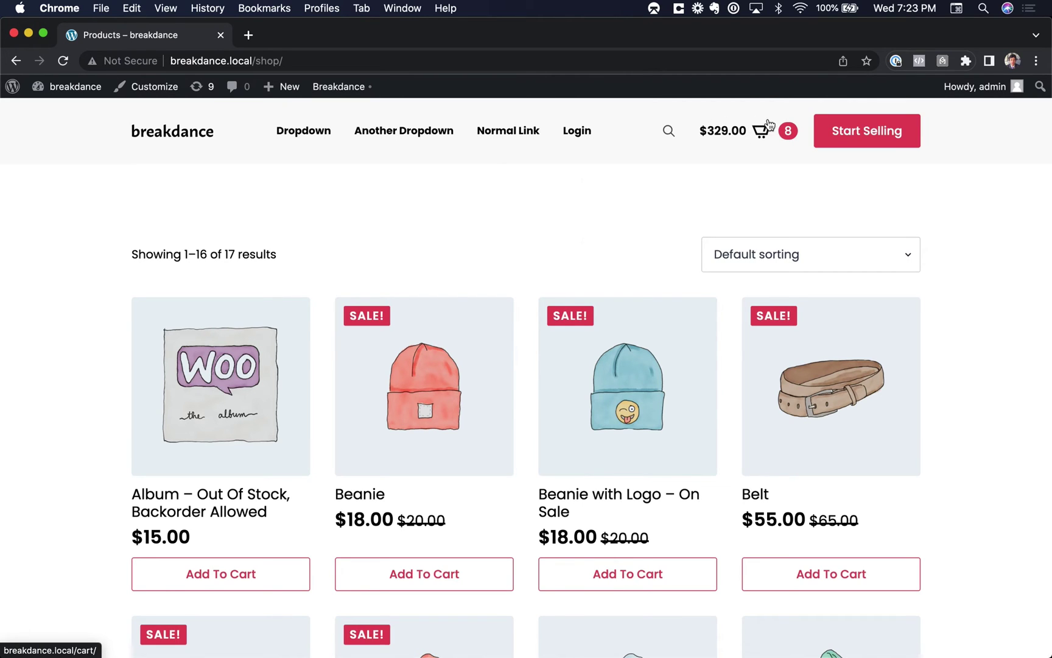
Open the Header template in the builder and select the Mini Cart element
{"action": "mouse_move", "coordinate": [339, 87]}
{"action": "left_click", "coordinate": [355, 112]}
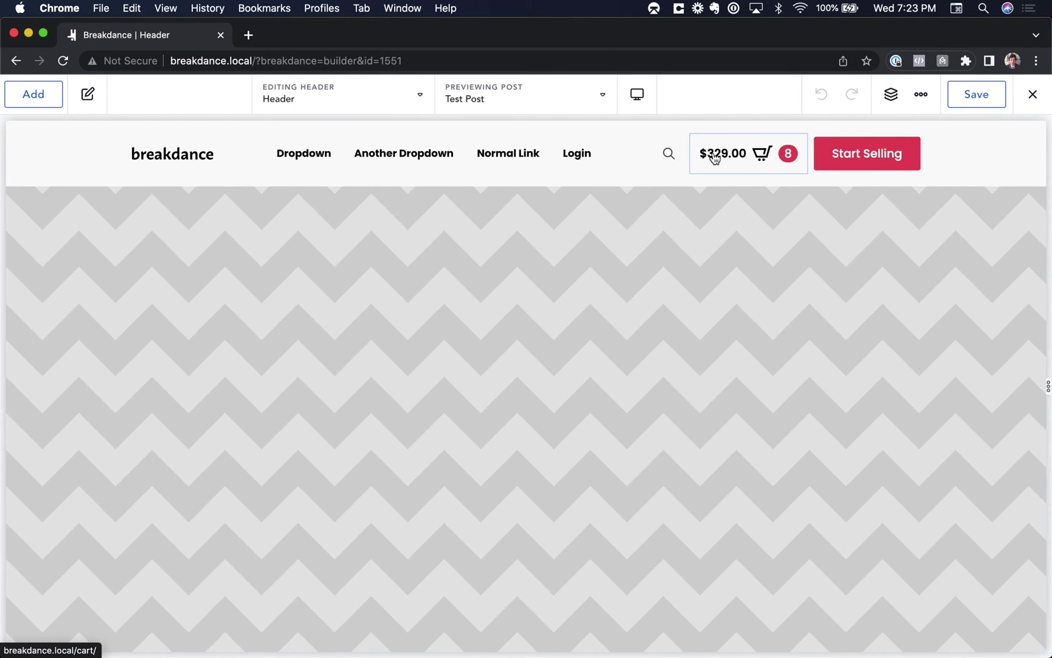
{"action": "left_click", "coordinate": [714, 159]}
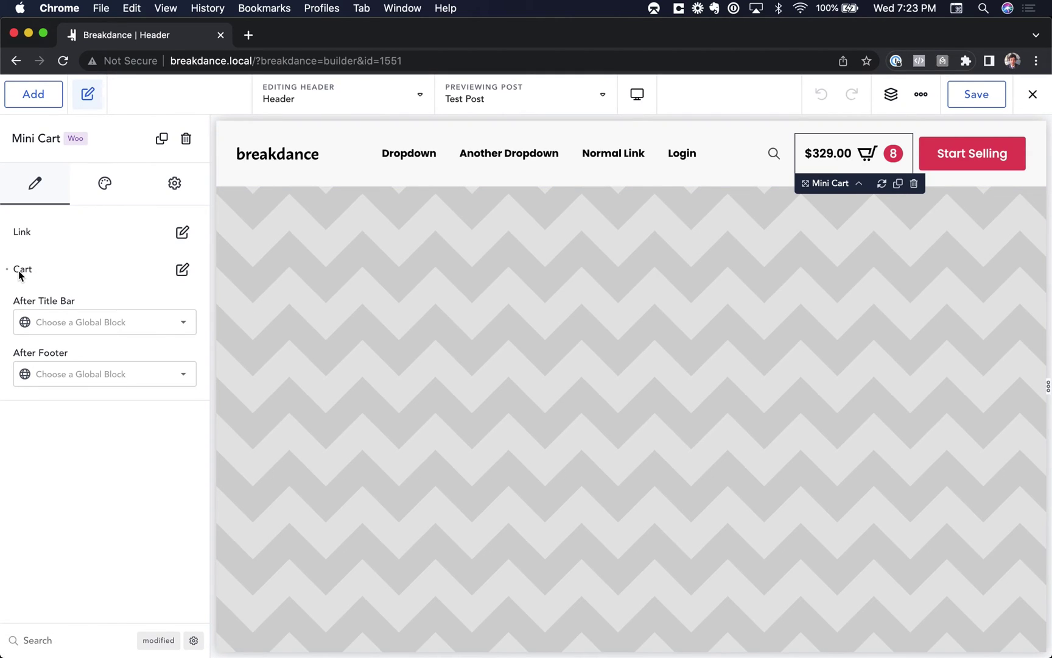
Turn on Hide Quantity Input in the Mini Cart settings and save the header
{"action": "left_click", "coordinate": [176, 269]}
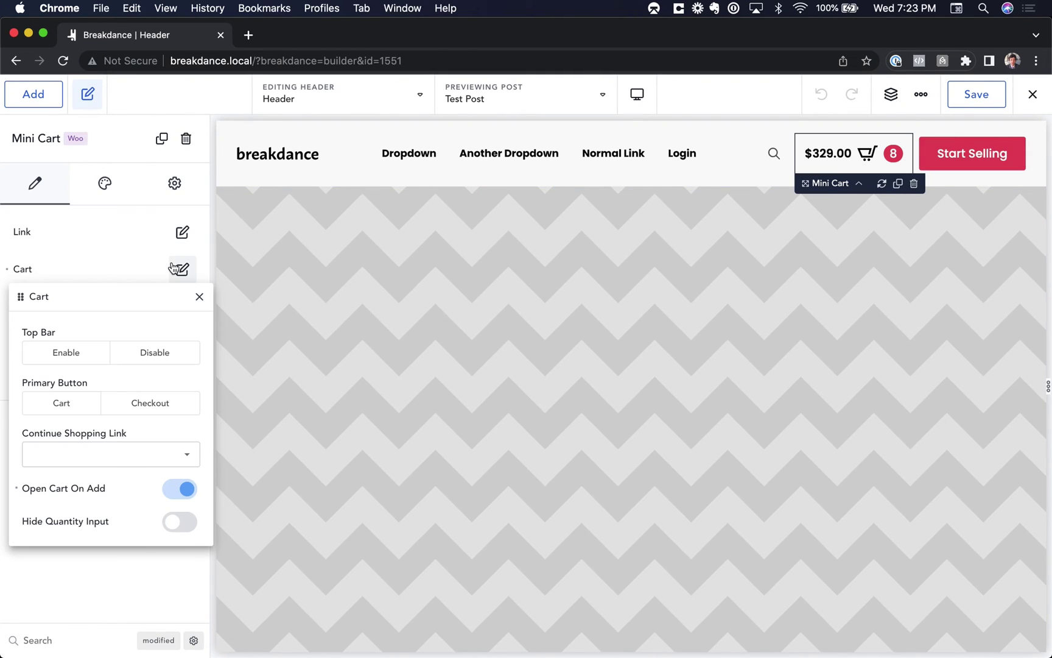
{"action": "left_click", "coordinate": [176, 523]}
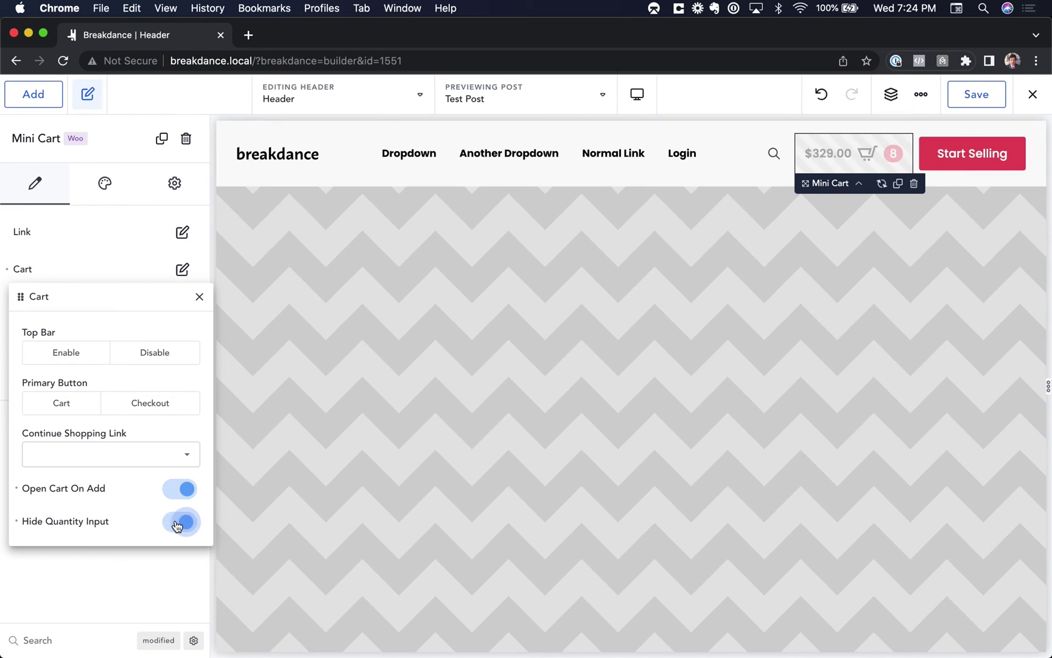
{"action": "left_click", "coordinate": [970, 105]}
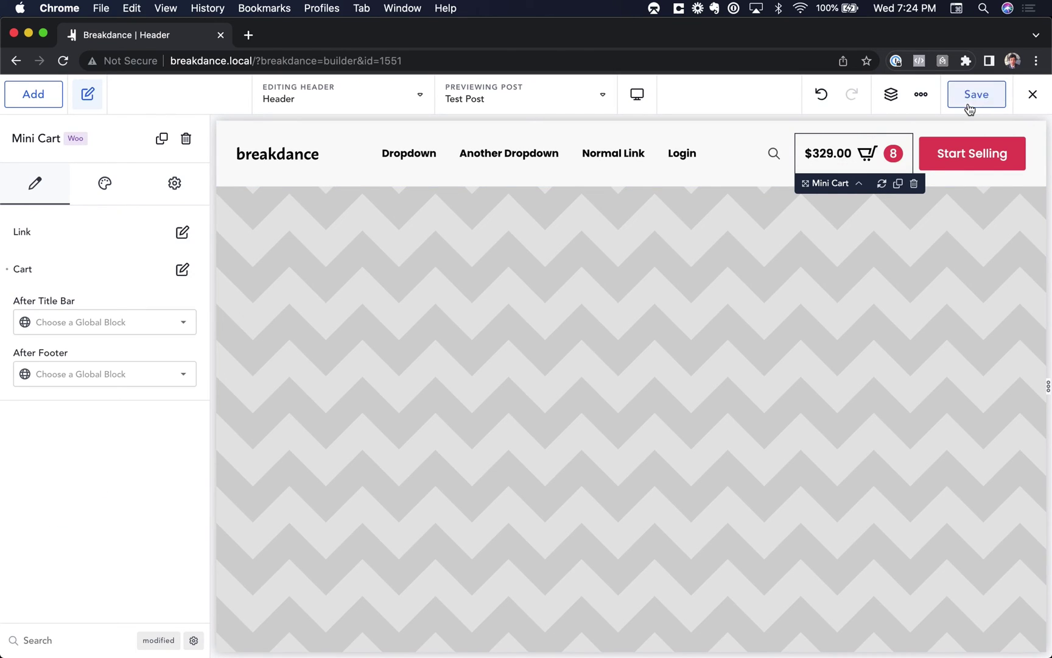
Remove the builder query from the address to load the live site
{"action": "left_click_drag", "start_coordinate": [257, 60], "coordinate": [460, 109]}
{"action": "key", "text": "BackSpace"}
{"action": "key", "text": "Return"}
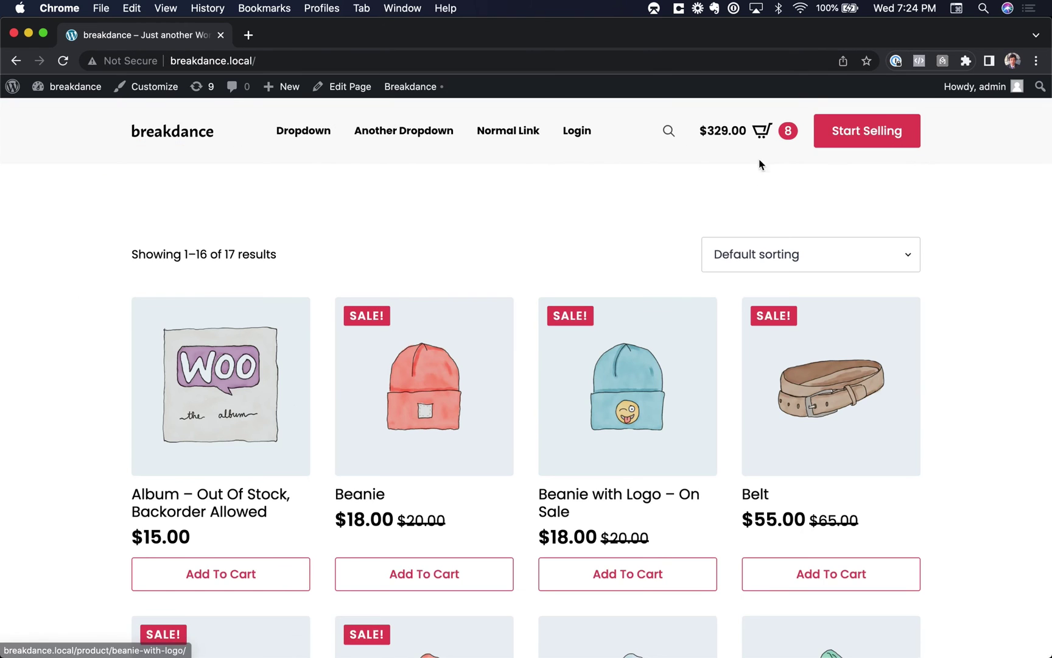
Check the cart drawer shows plain-text quantities, then add a Polo to the cart
{"action": "left_click", "coordinate": [763, 132]}
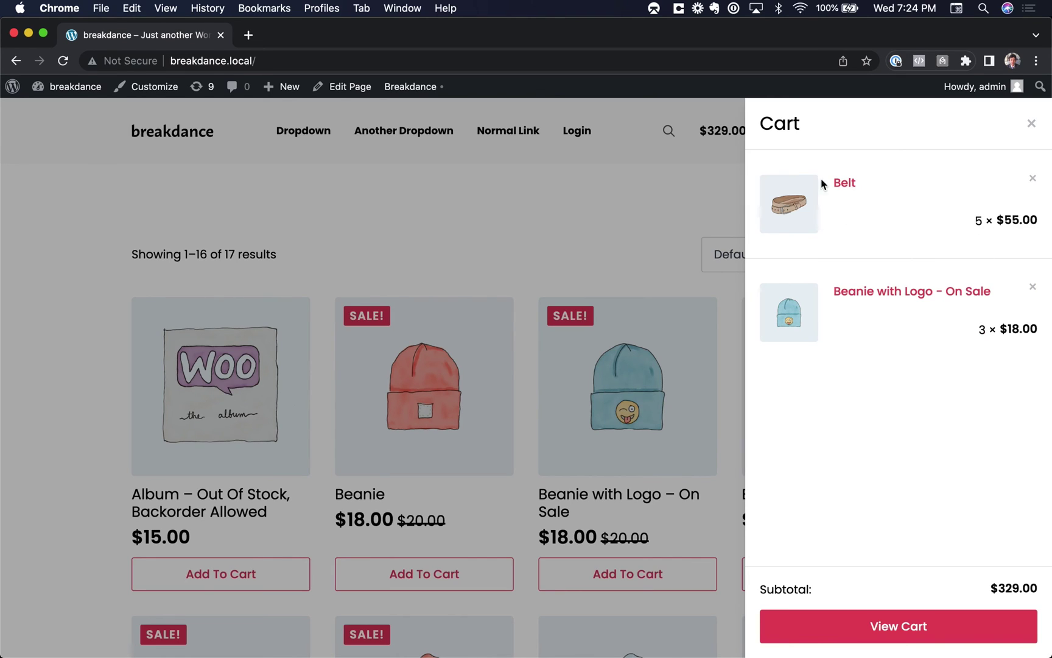
{"action": "left_click", "coordinate": [599, 238]}
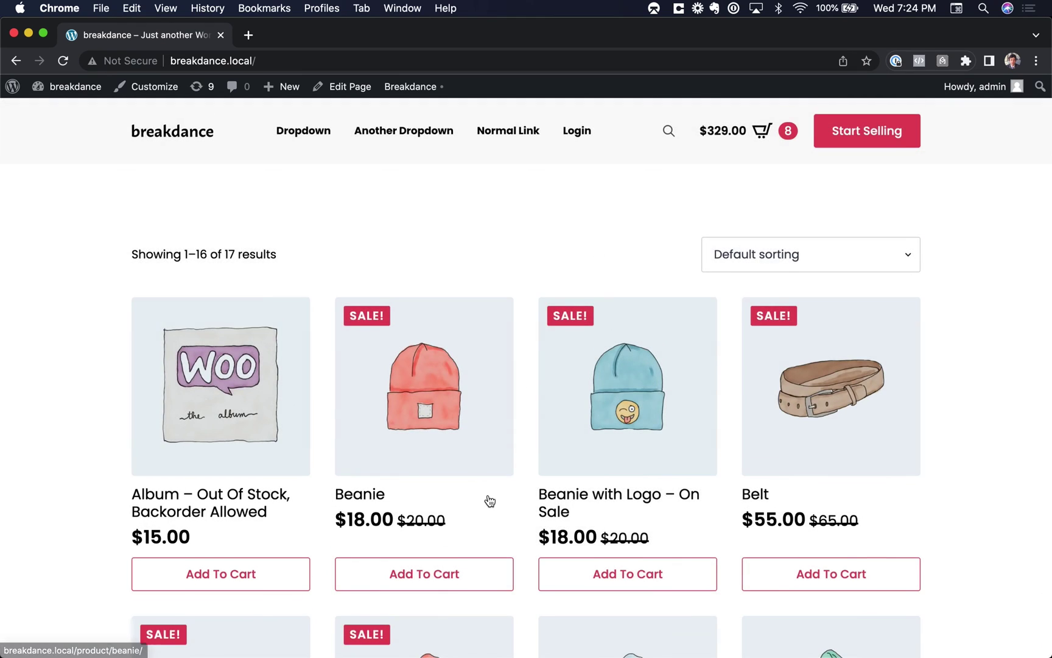
{"action": "scroll", "coordinate": [486, 498], "scroll_direction": "down", "scroll_amount": 5}
{"action": "scroll", "coordinate": [486, 498], "scroll_direction": "down", "scroll_amount": 3}
{"action": "scroll", "coordinate": [515, 524], "scroll_direction": "down", "scroll_amount": 3}
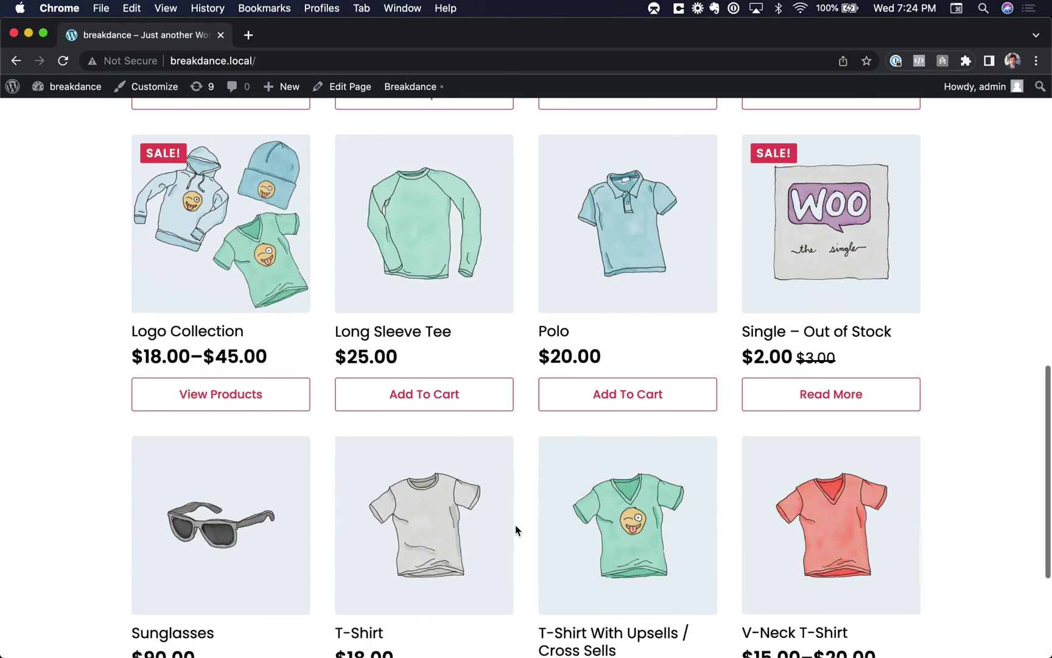
{"action": "left_click", "coordinate": [603, 394]}
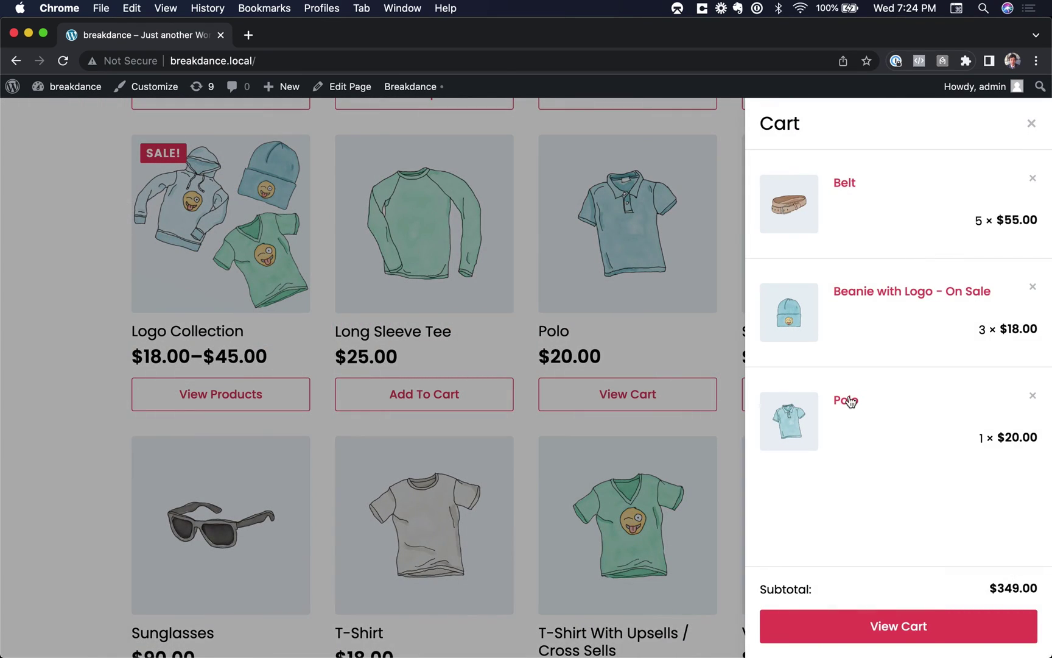